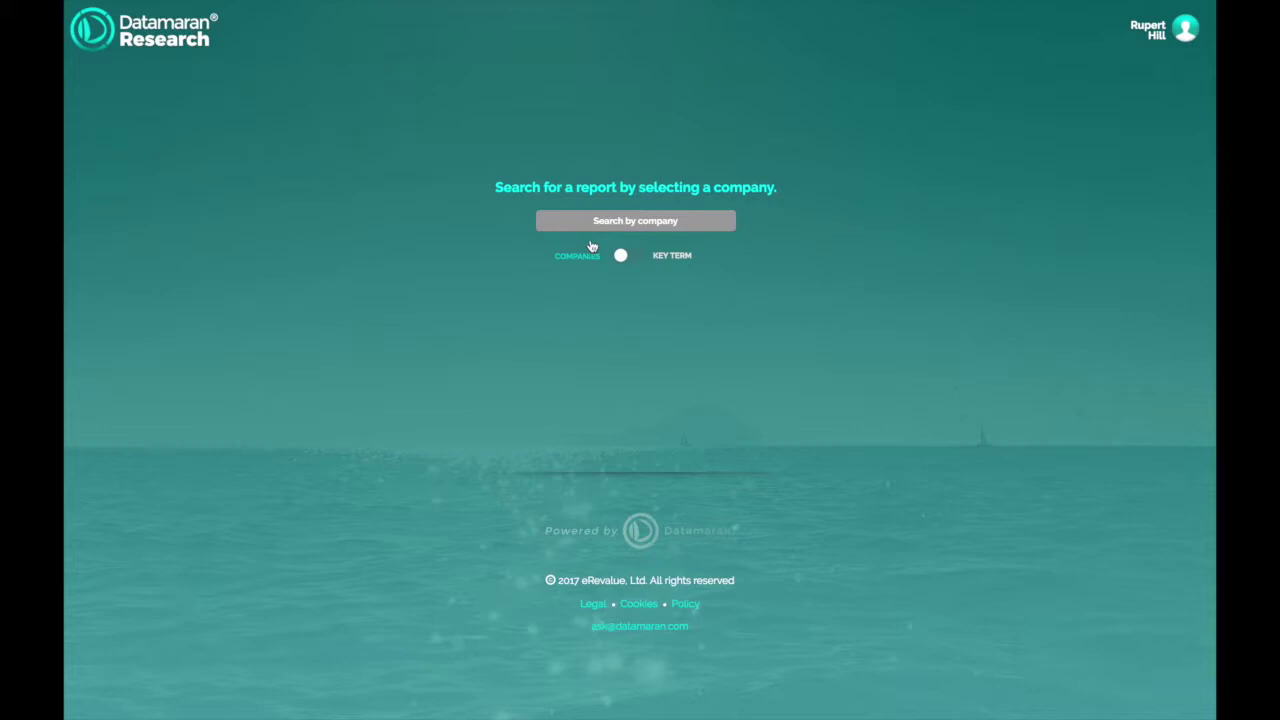
Switch to key term search and search the reports for "supplier code of conduct" as an exact phrase
click(622, 261)
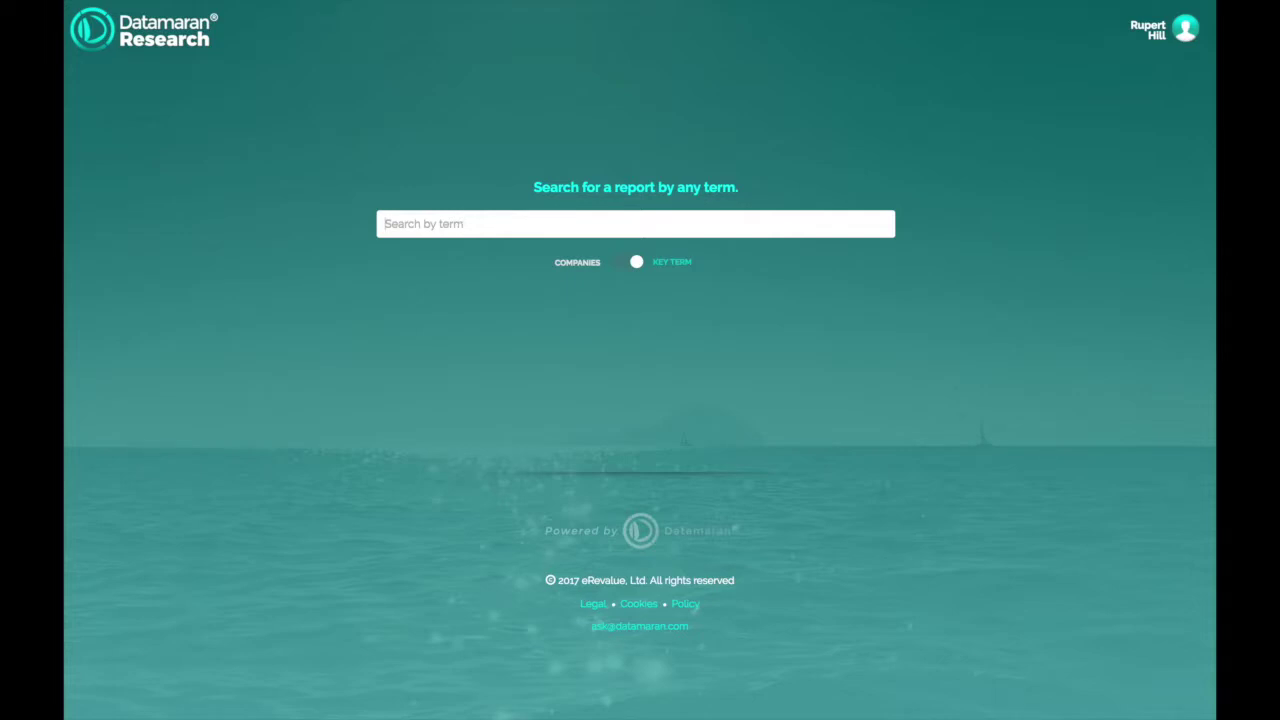
text(*supplier code of conduct")
key(Return)
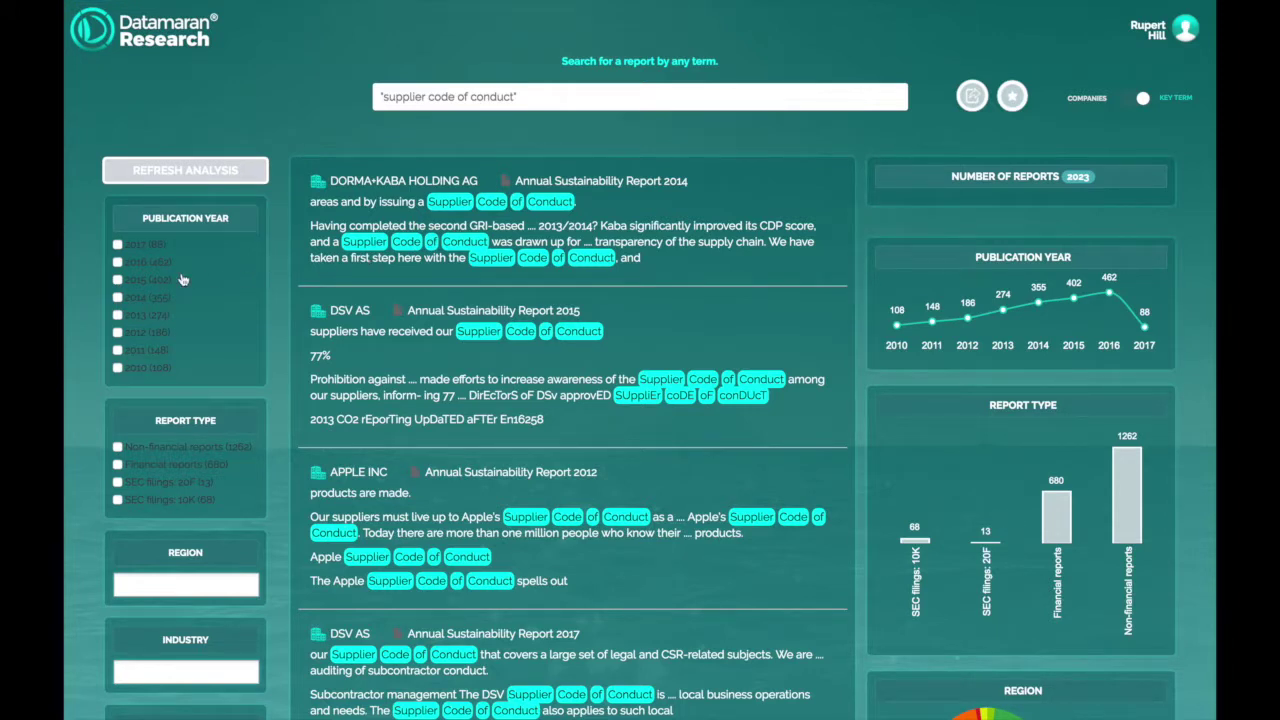
scroll(183, 279, down, 3)
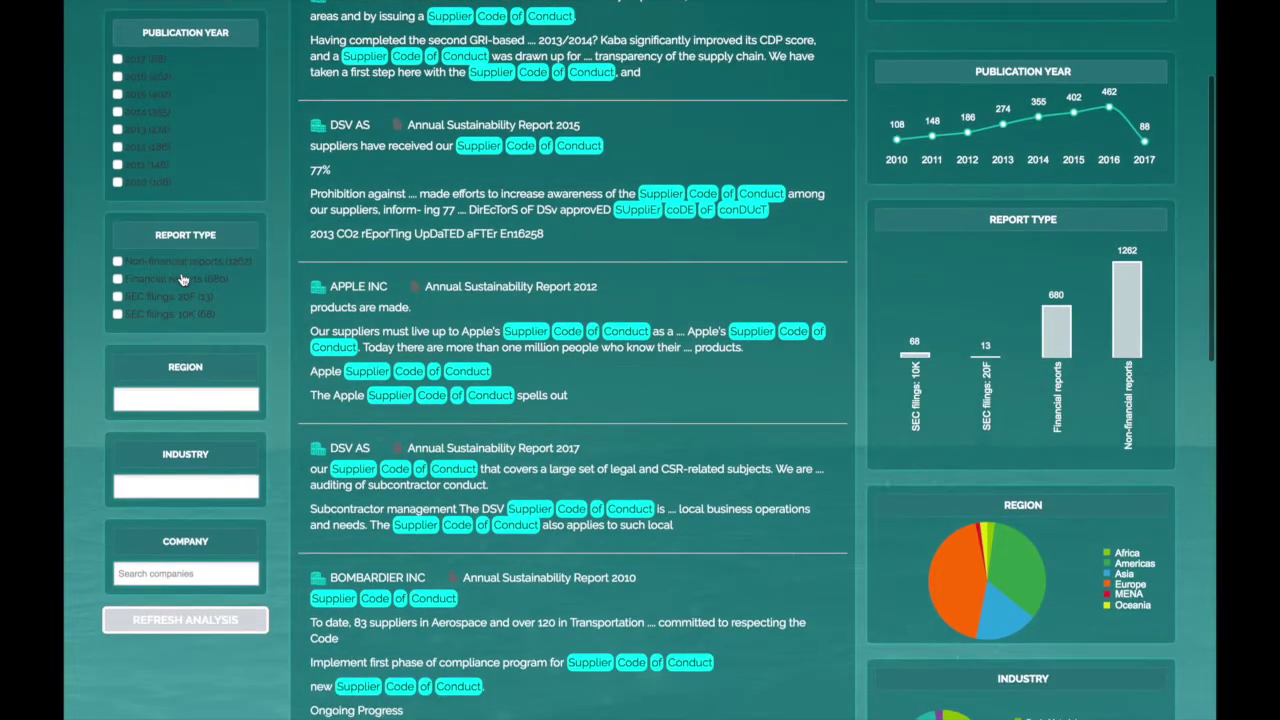
click(160, 285)
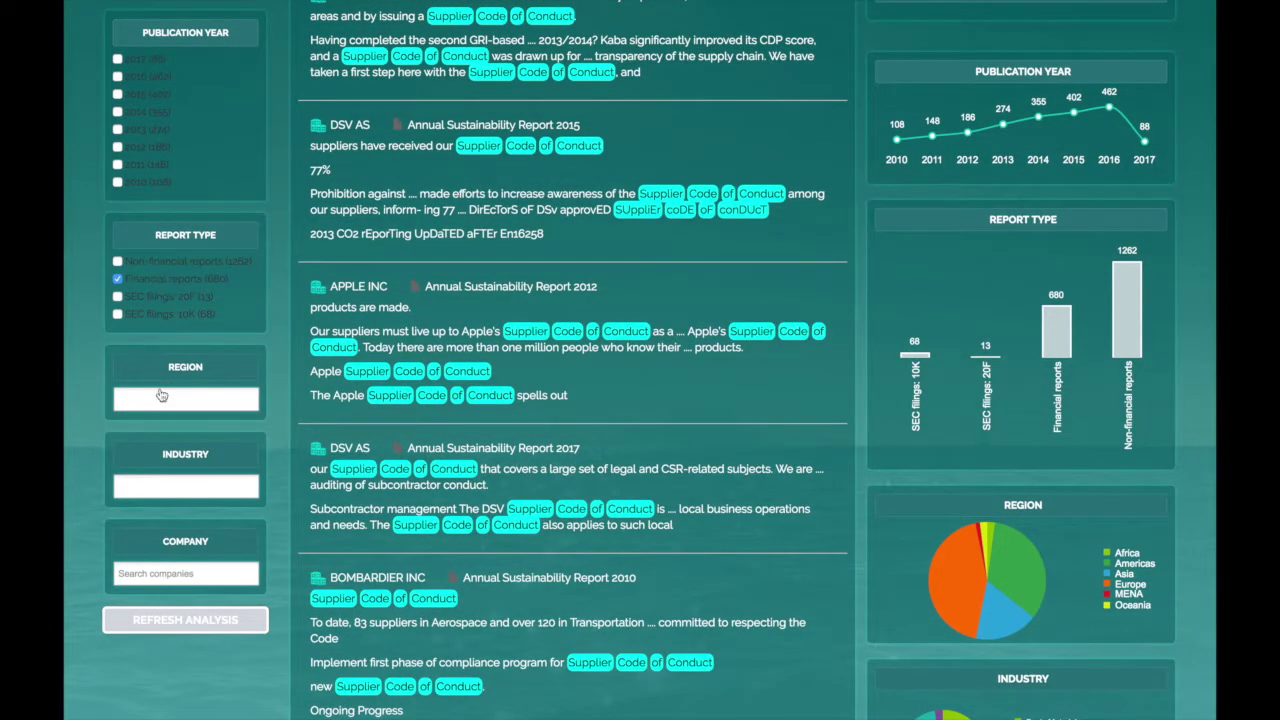
click(157, 401)
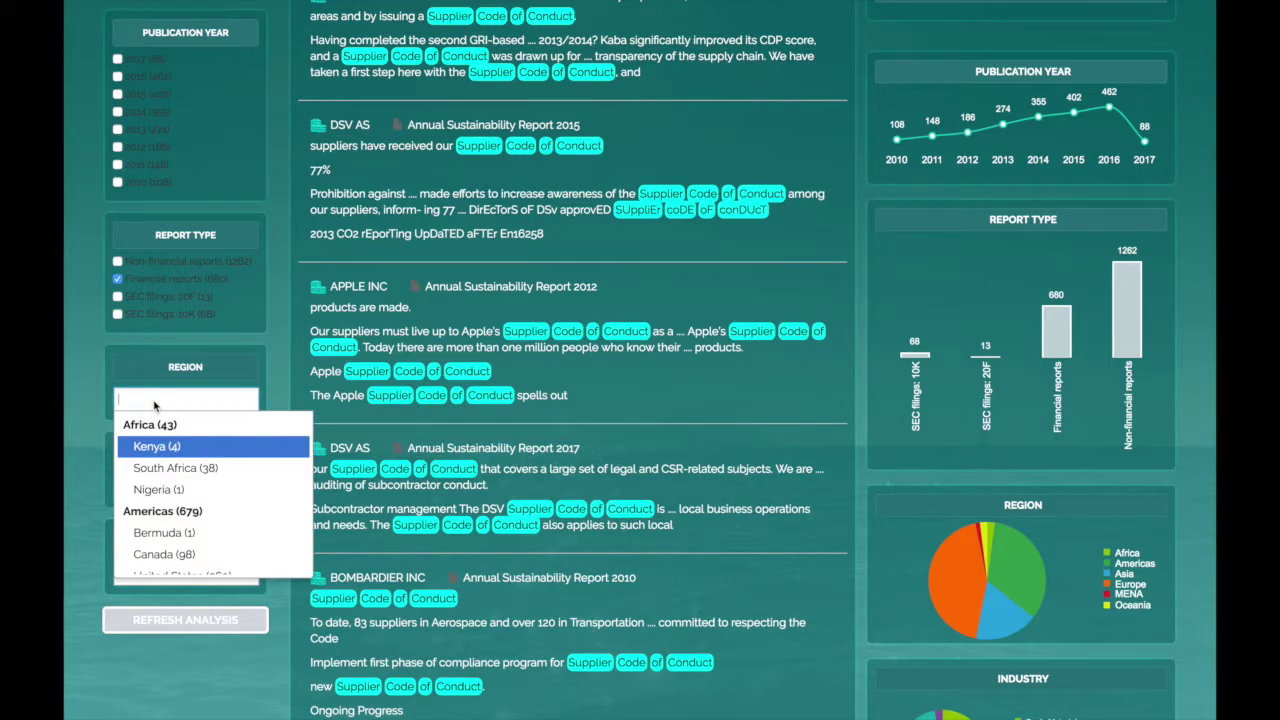
click(94, 415)
click(118, 280)
Look up unilever in the company filter, and close the suggestions without choosing a company
click(168, 576)
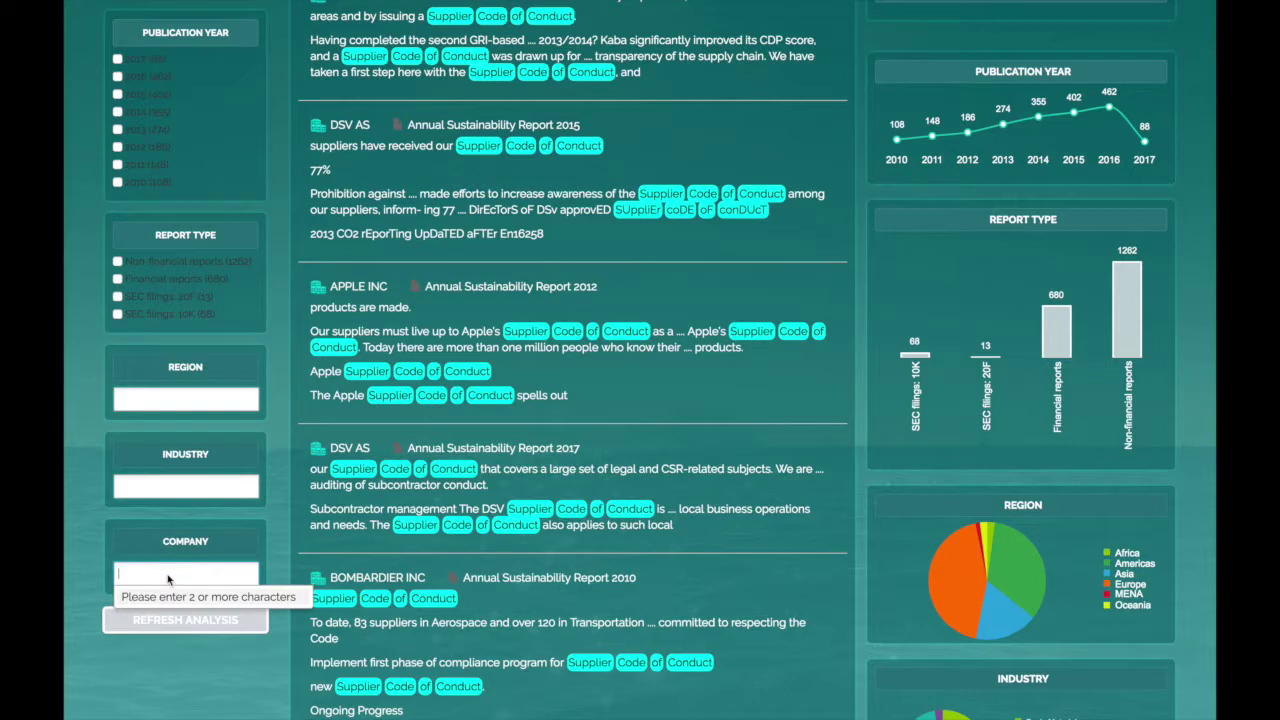
text(unilever)
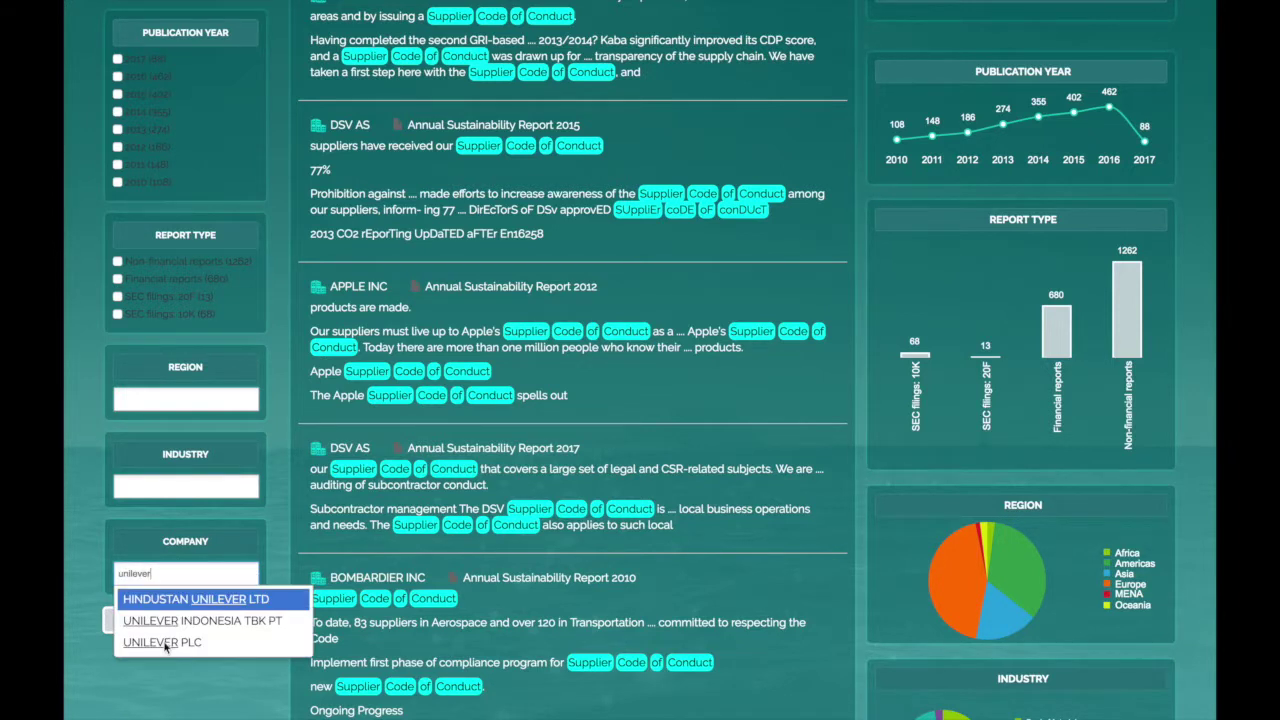
click(167, 668)
Open the DORMA+KABA HOLDING AG Annual Sustainability Report 2014, go through its highlighted search term mentions, and close it
scroll(202, 410, up, 3)
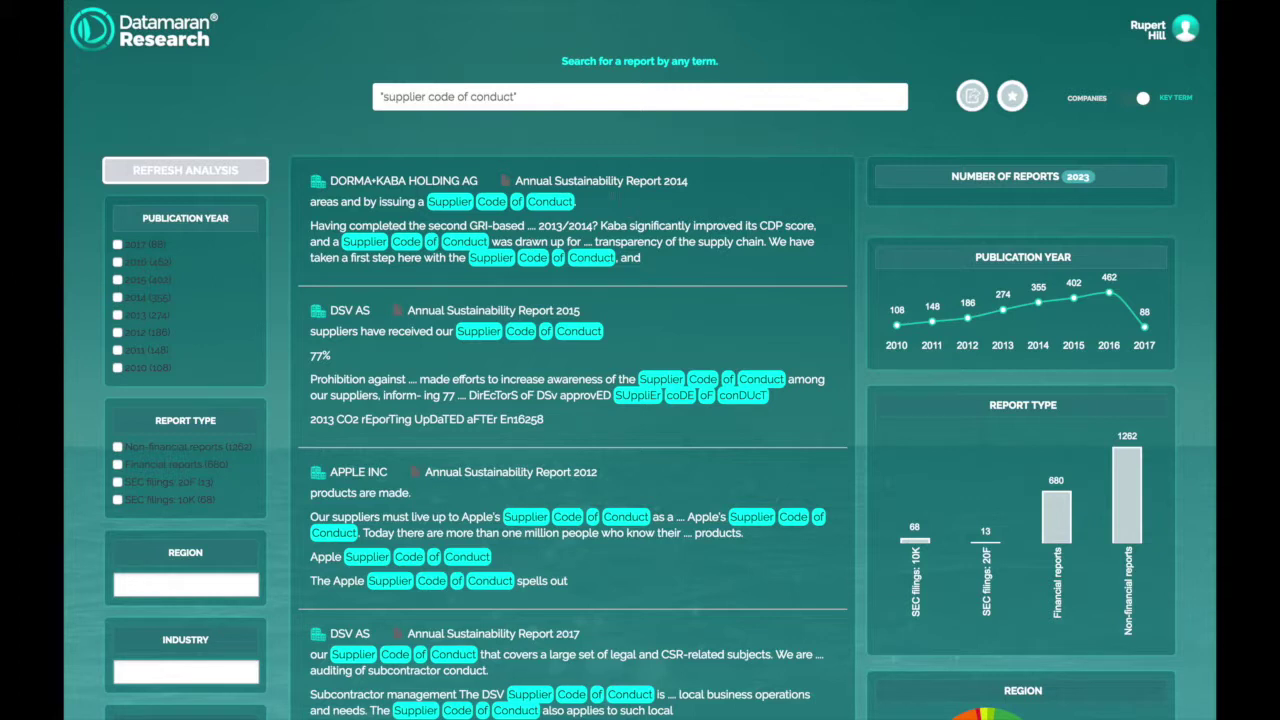
click(599, 210)
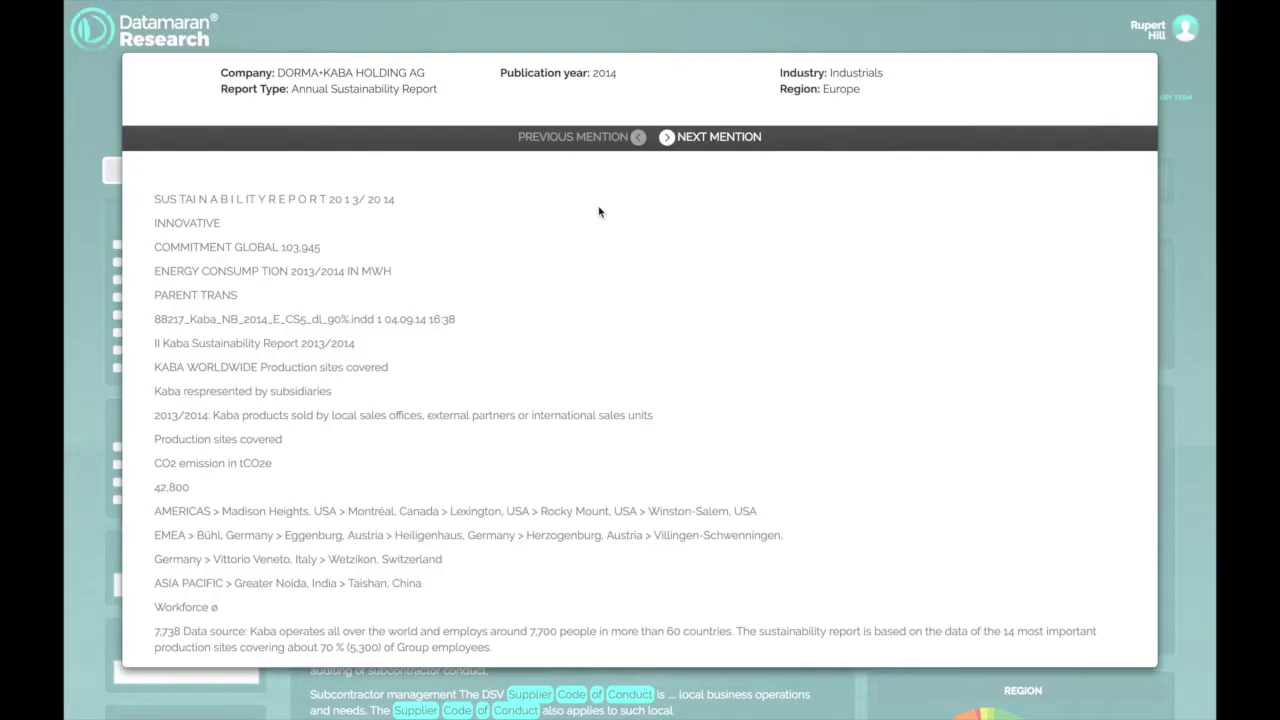
click(667, 139)
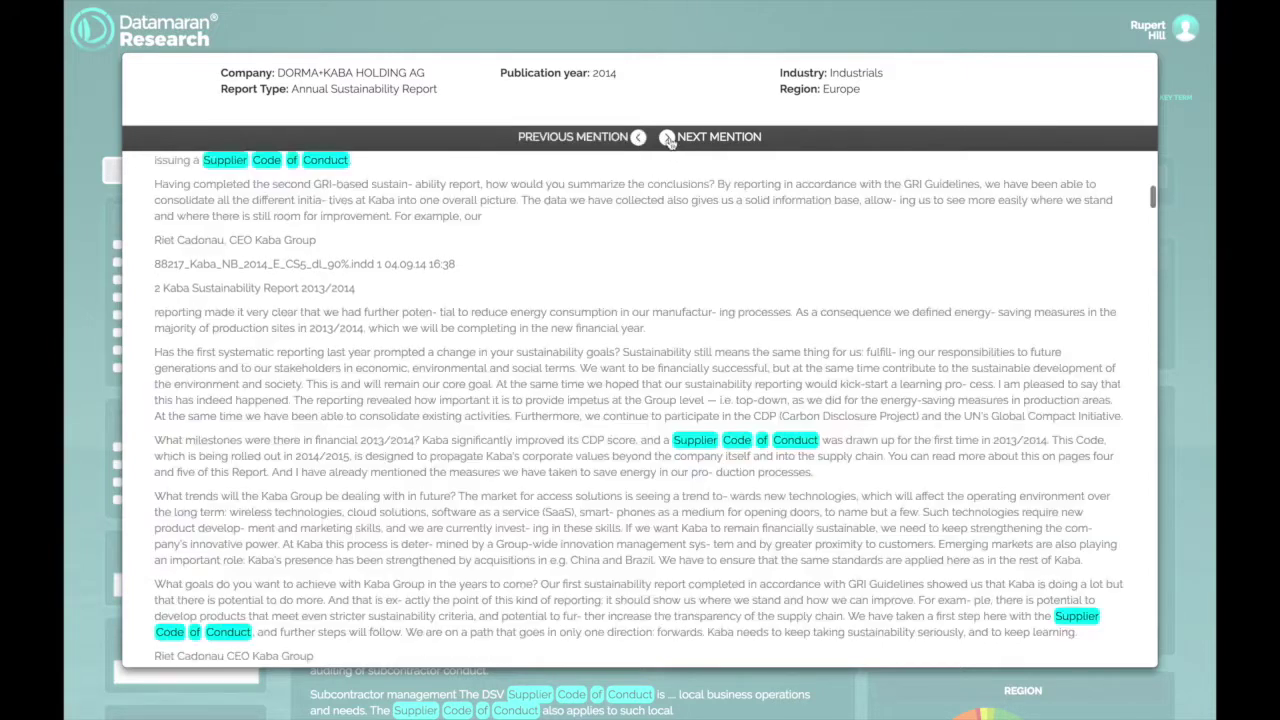
scroll(634, 218, up, 1)
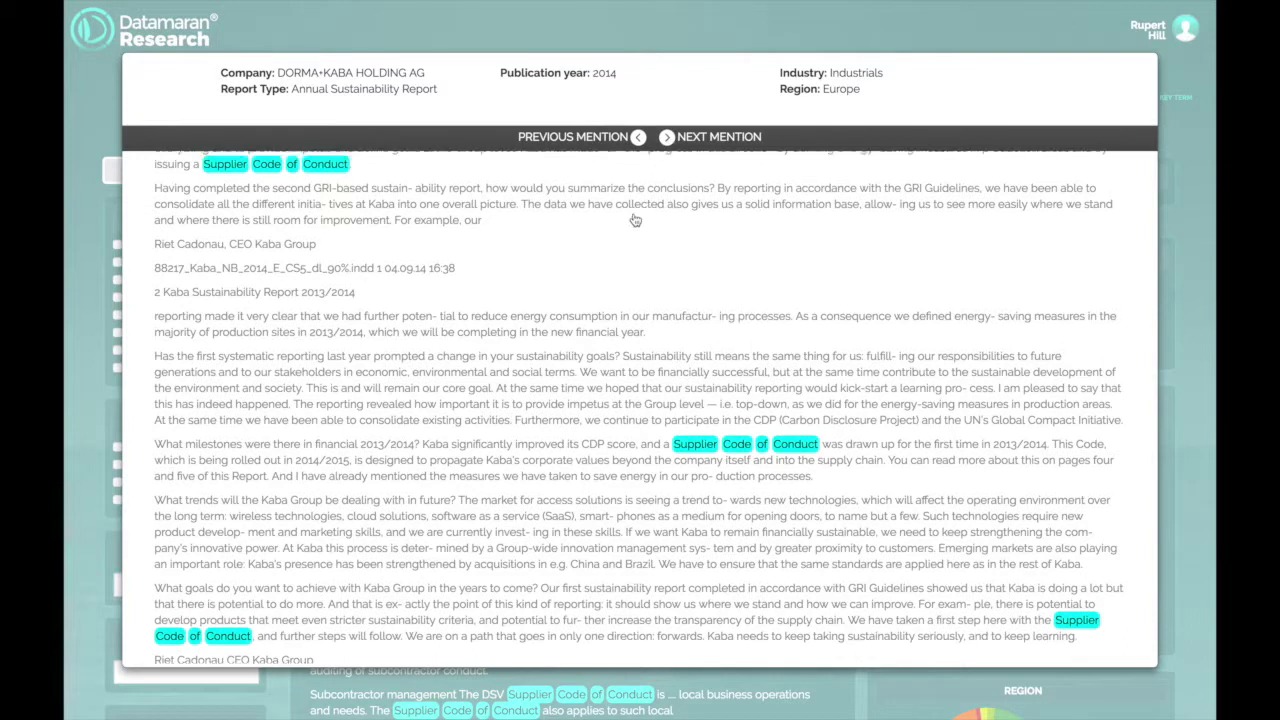
click(666, 140)
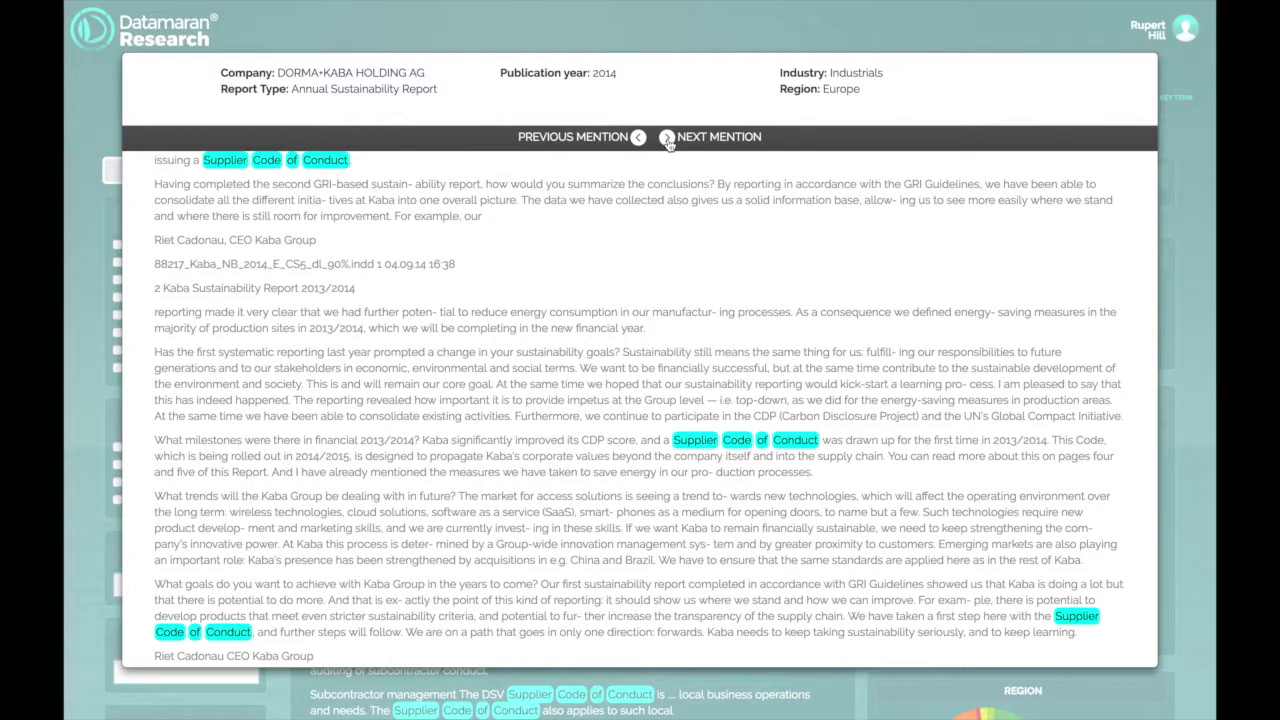
scroll(689, 310, down, 3)
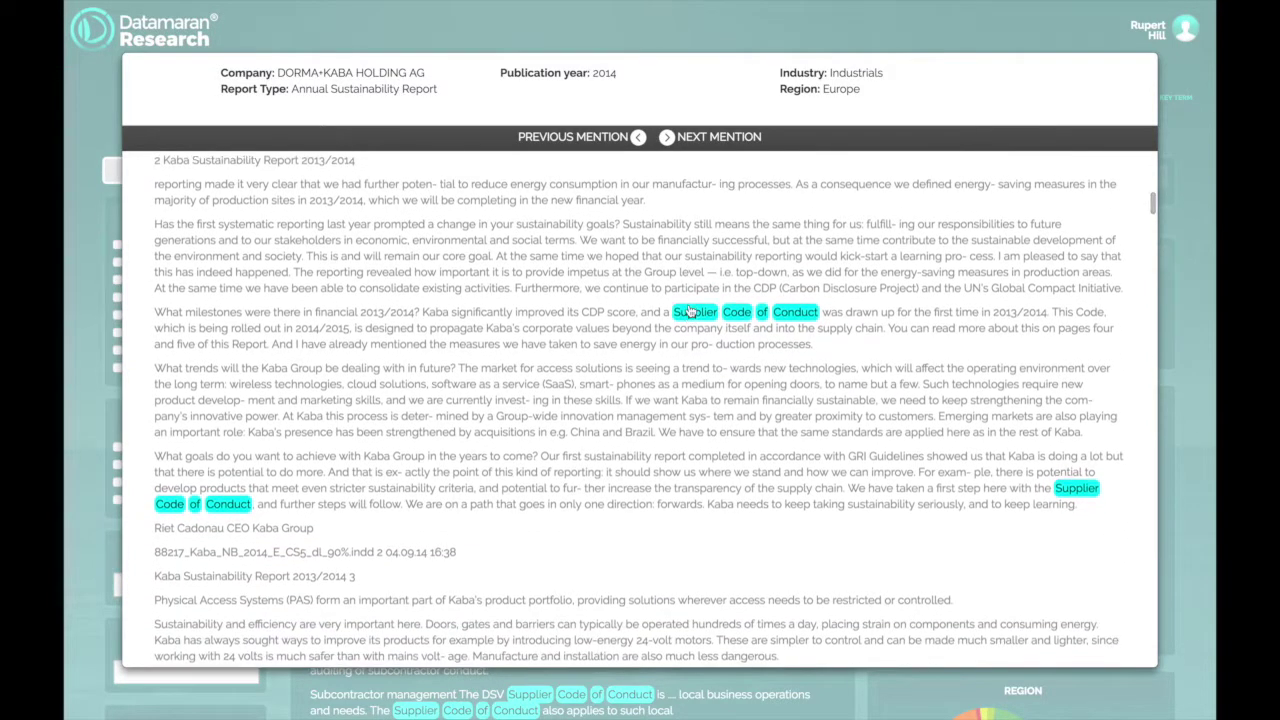
click(1193, 371)
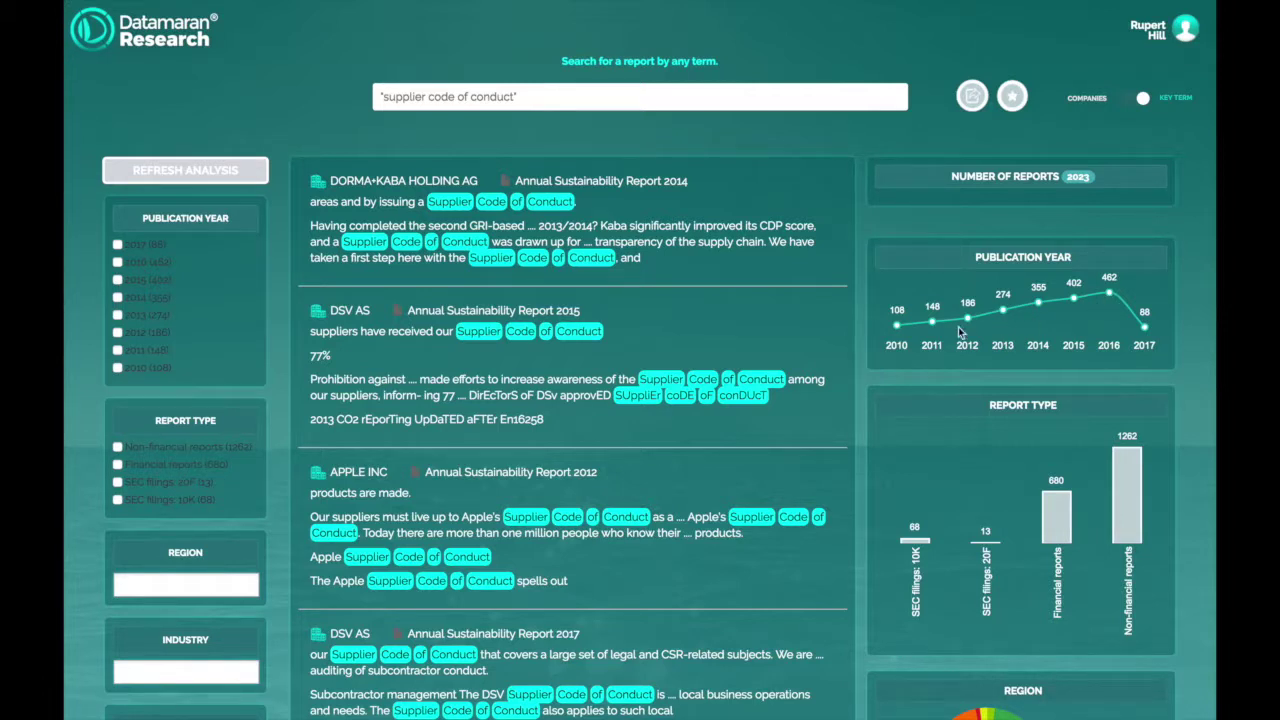
Examine the result charts for publication year, report type, region and industry
scroll(960, 330, down, 2)
scroll(958, 330, down, 4)
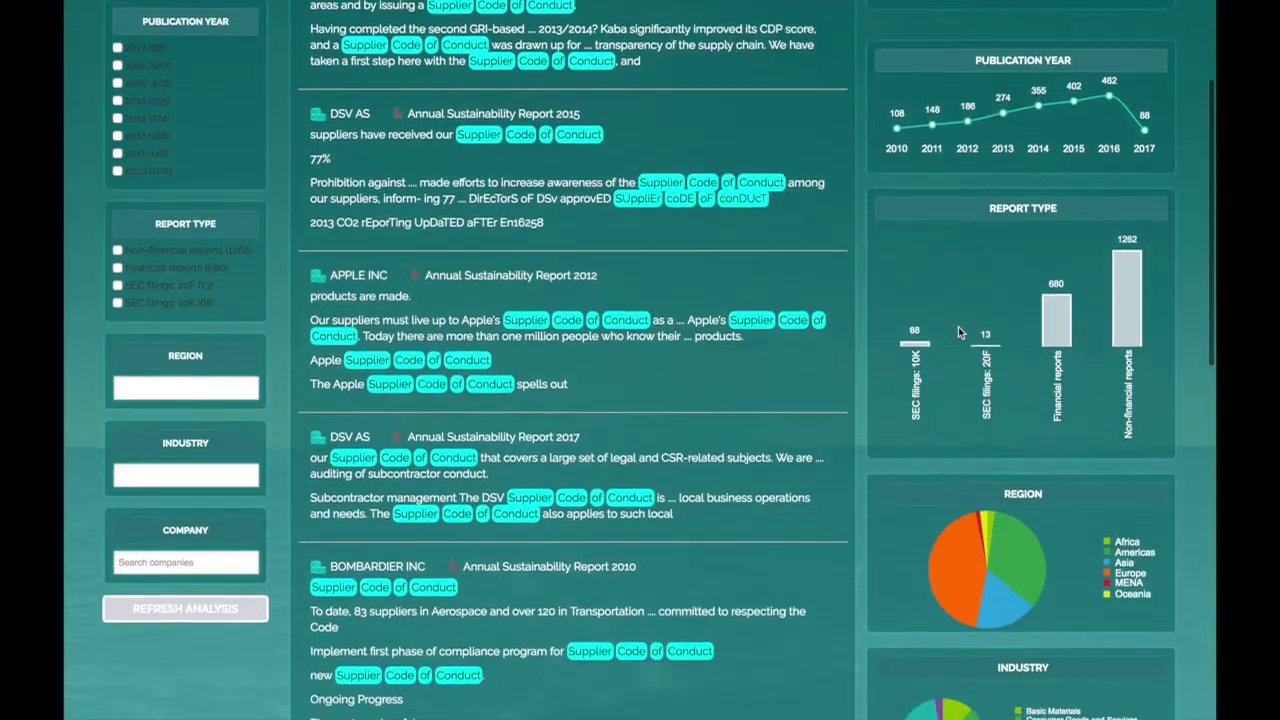
scroll(958, 330, down, 2)
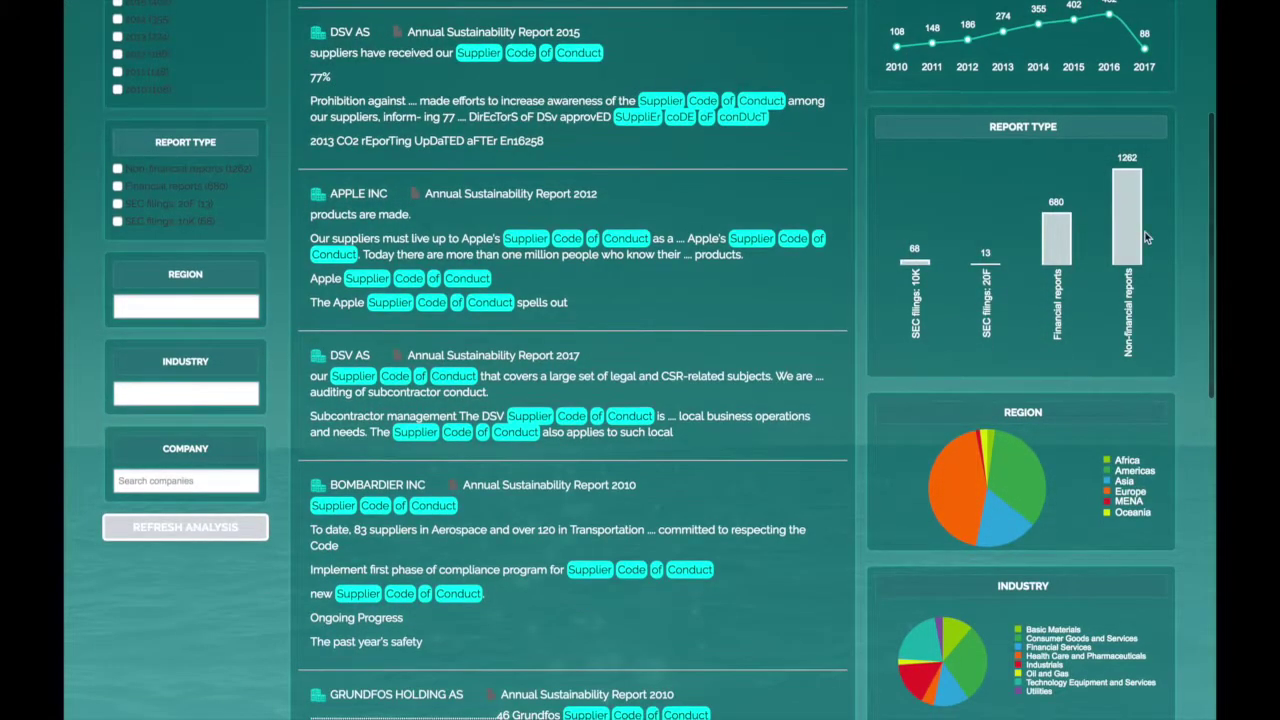
scroll(1158, 404, down, 2)
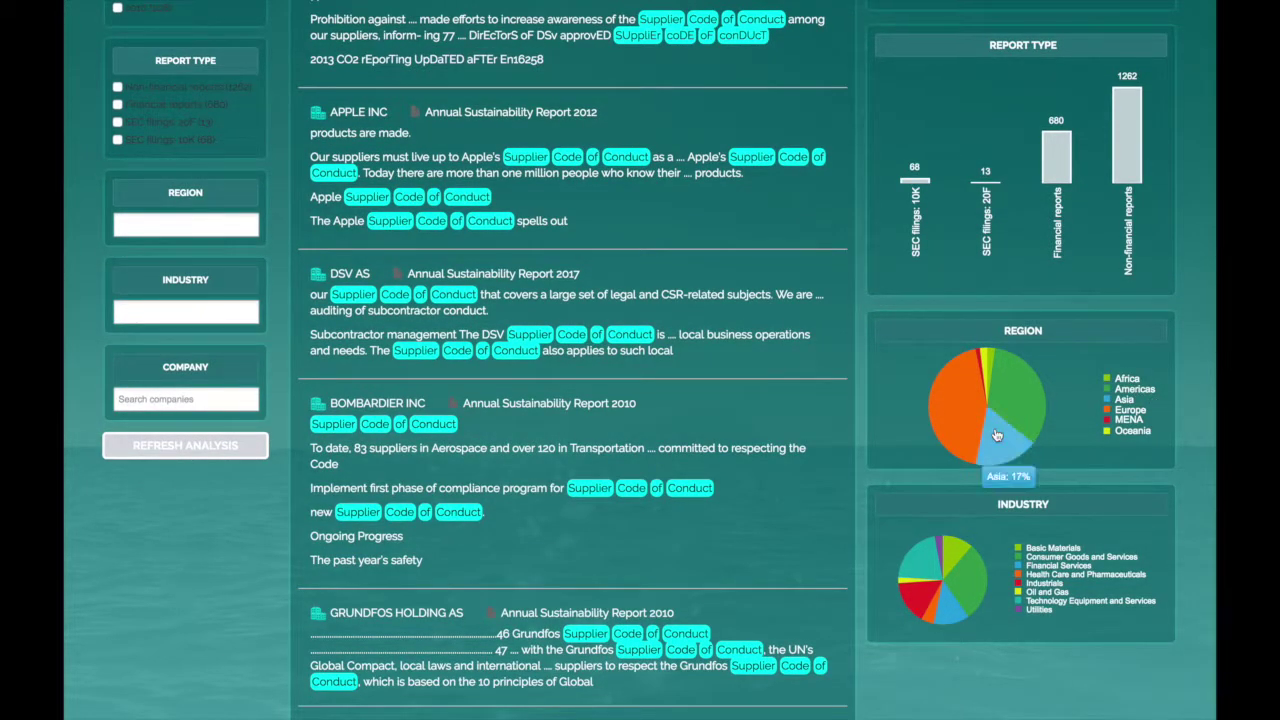
Save the current search query as a bookmark named Supplier Code of Conduct
scroll(899, 381, up, 5)
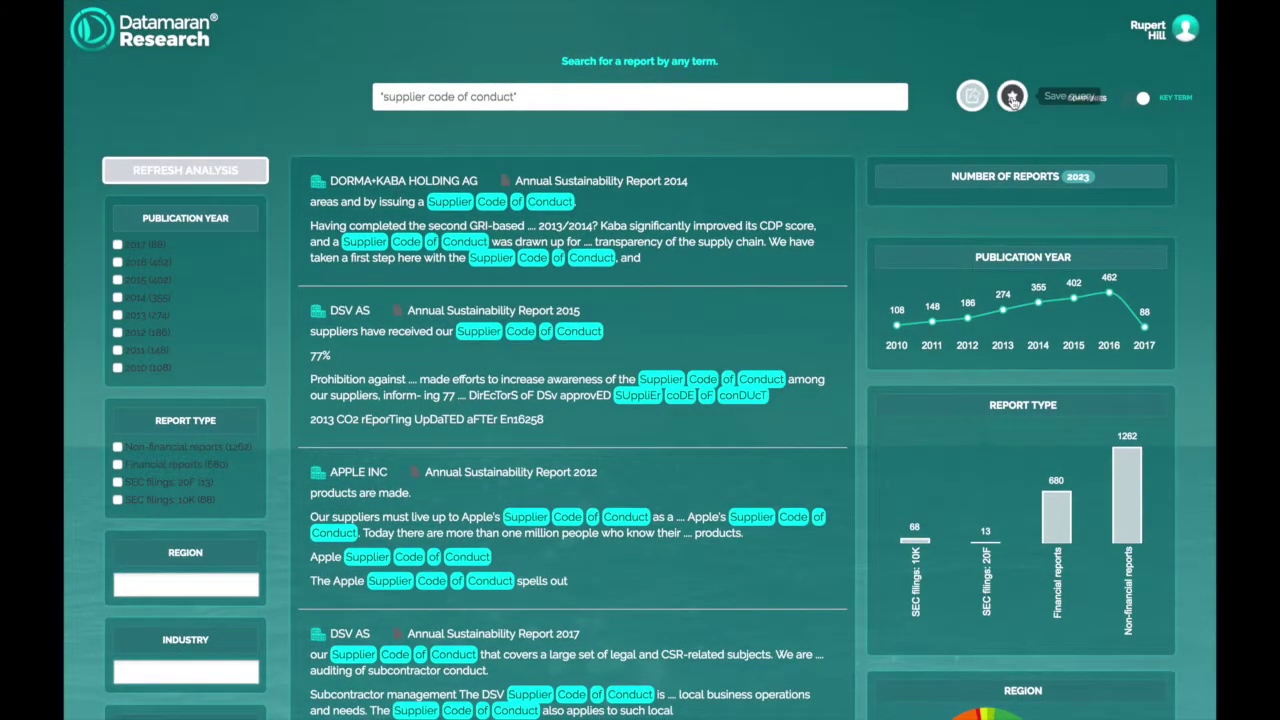
click(1013, 98)
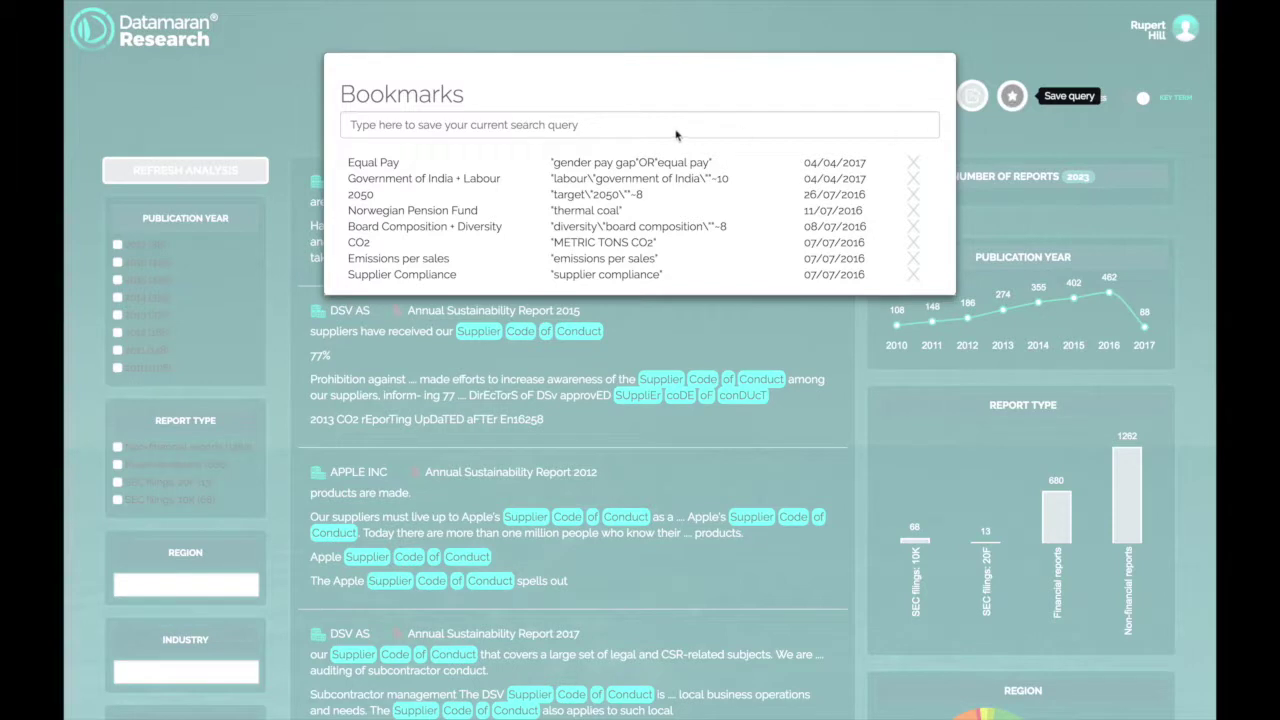
click(646, 126)
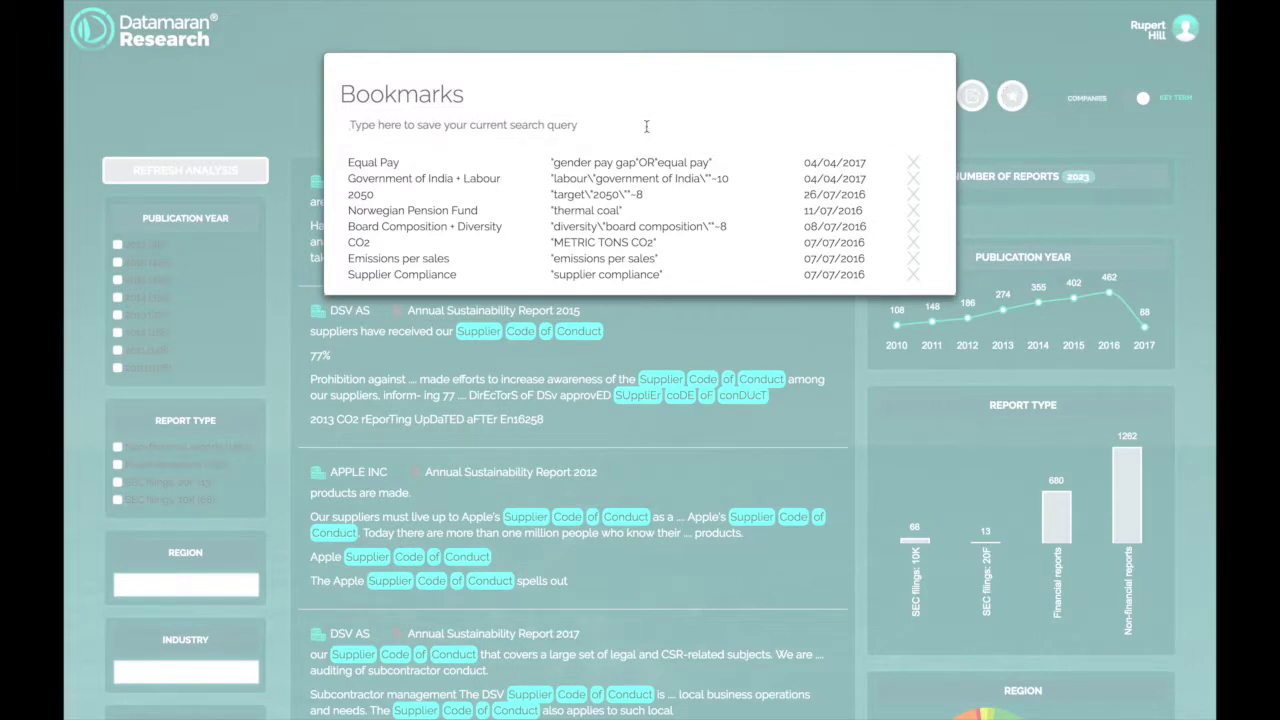
text(Supplier Cod)
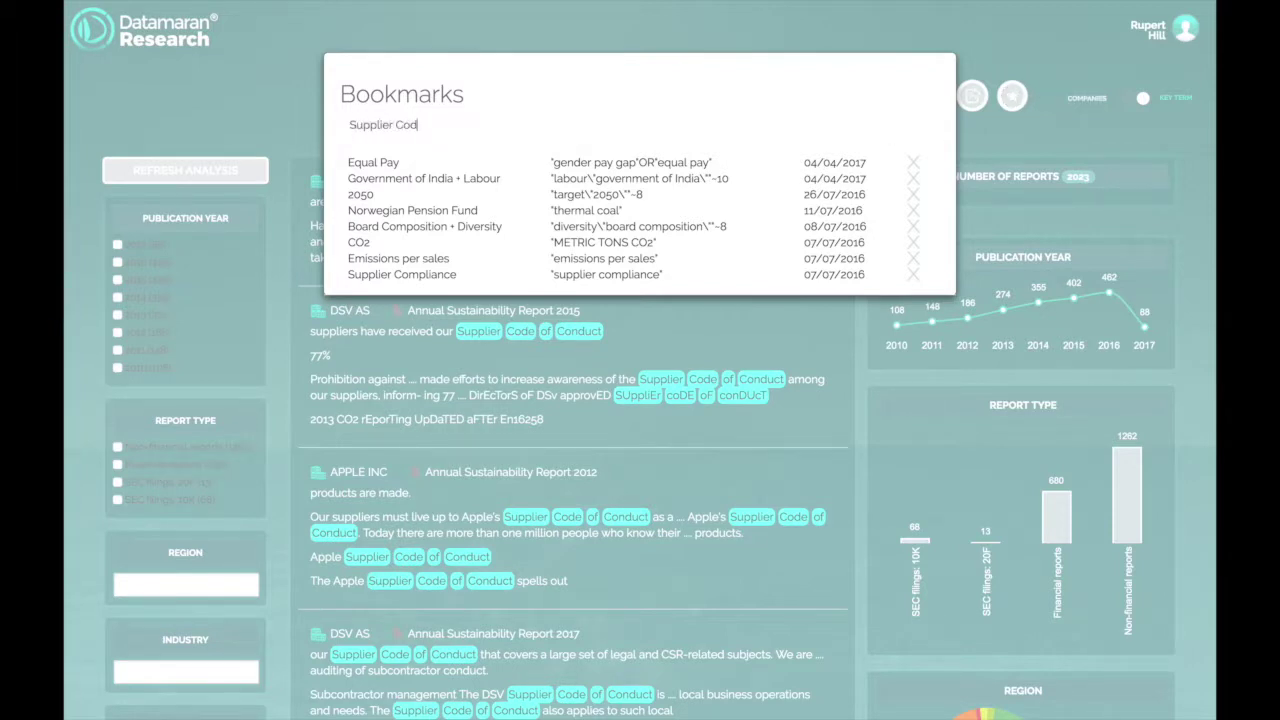
text(e of Conduct)
key(Return)
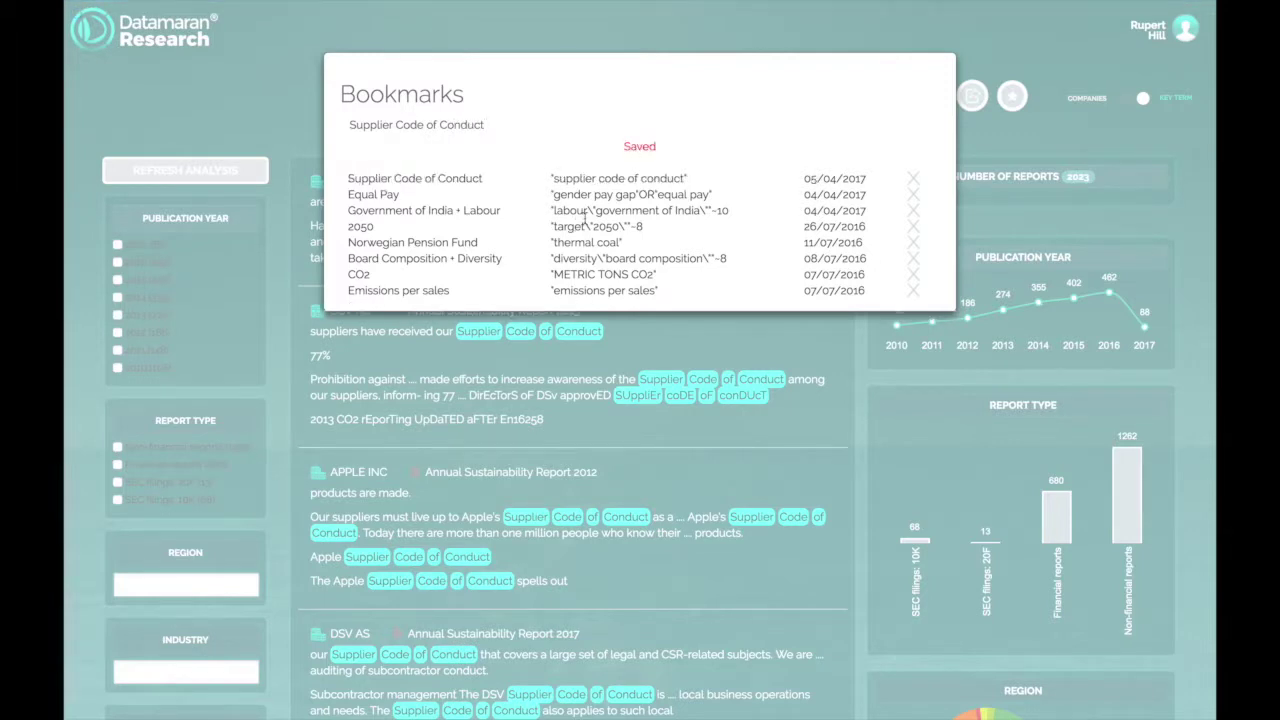
Run the bookmarked Government of India + Labour proximity query
drag(550, 211, 729, 216)
click(729, 216)
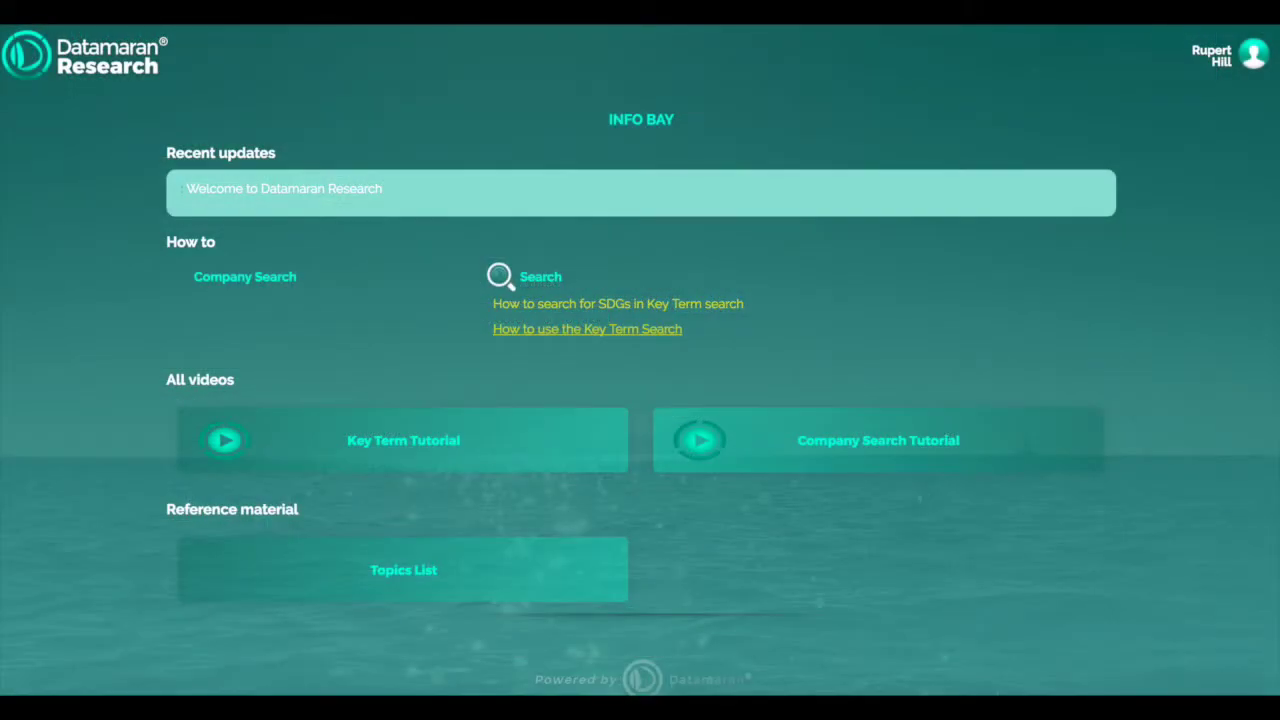
Open the "How to use the Key Term Search" guide and select the sample proximity query for increase and energy consumption
click(587, 329)
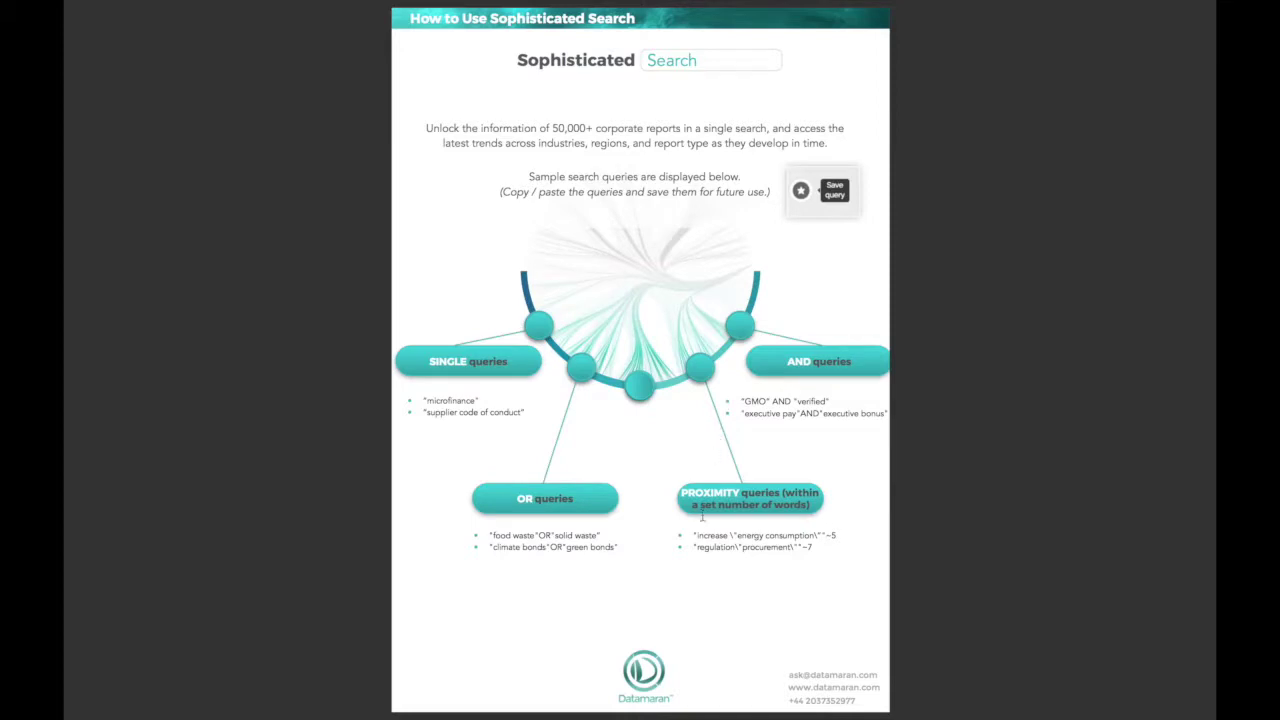
drag(694, 535, 834, 534)
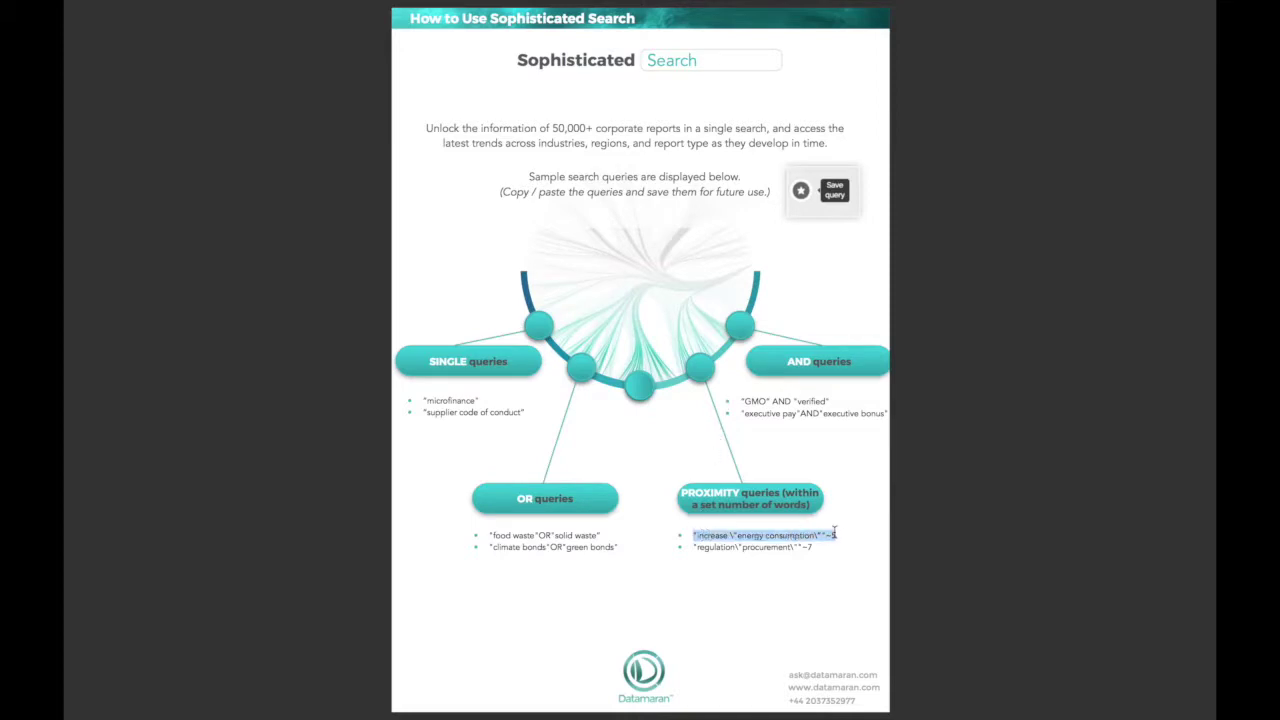
right_click(798, 534)
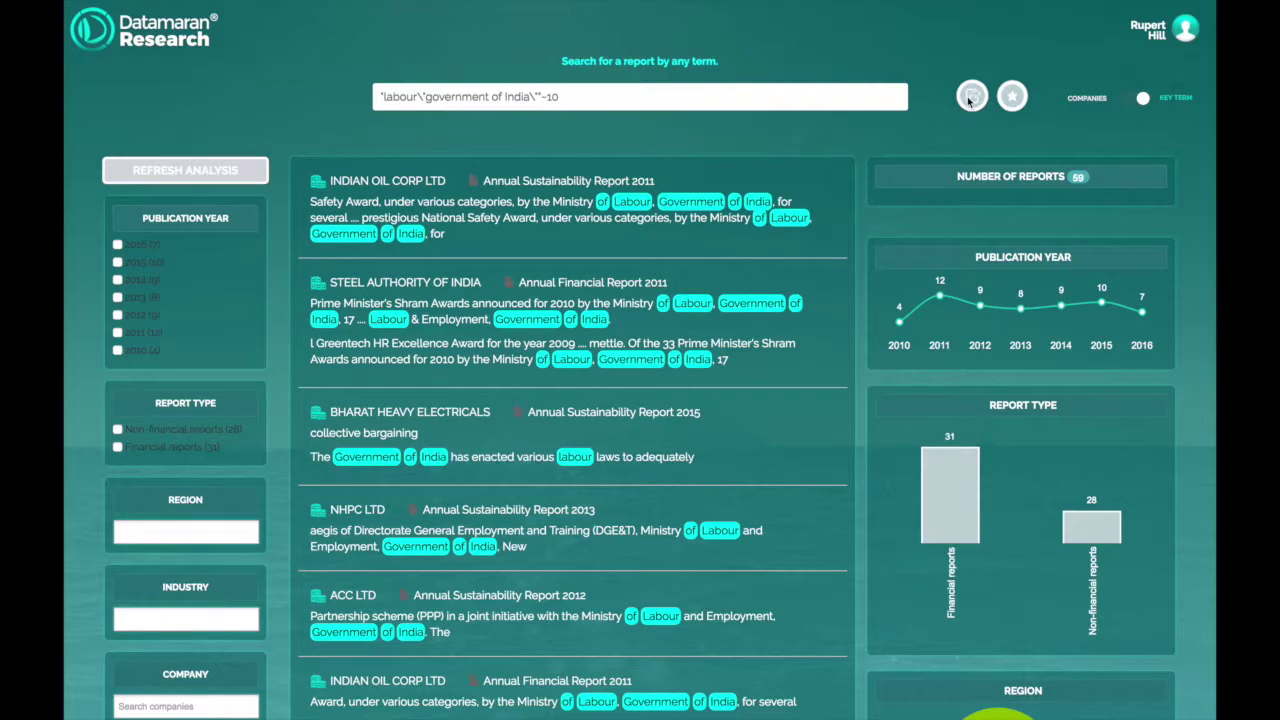
Export the list of reports for the labour and government of India query, accepting the top 100 results limit
click(971, 96)
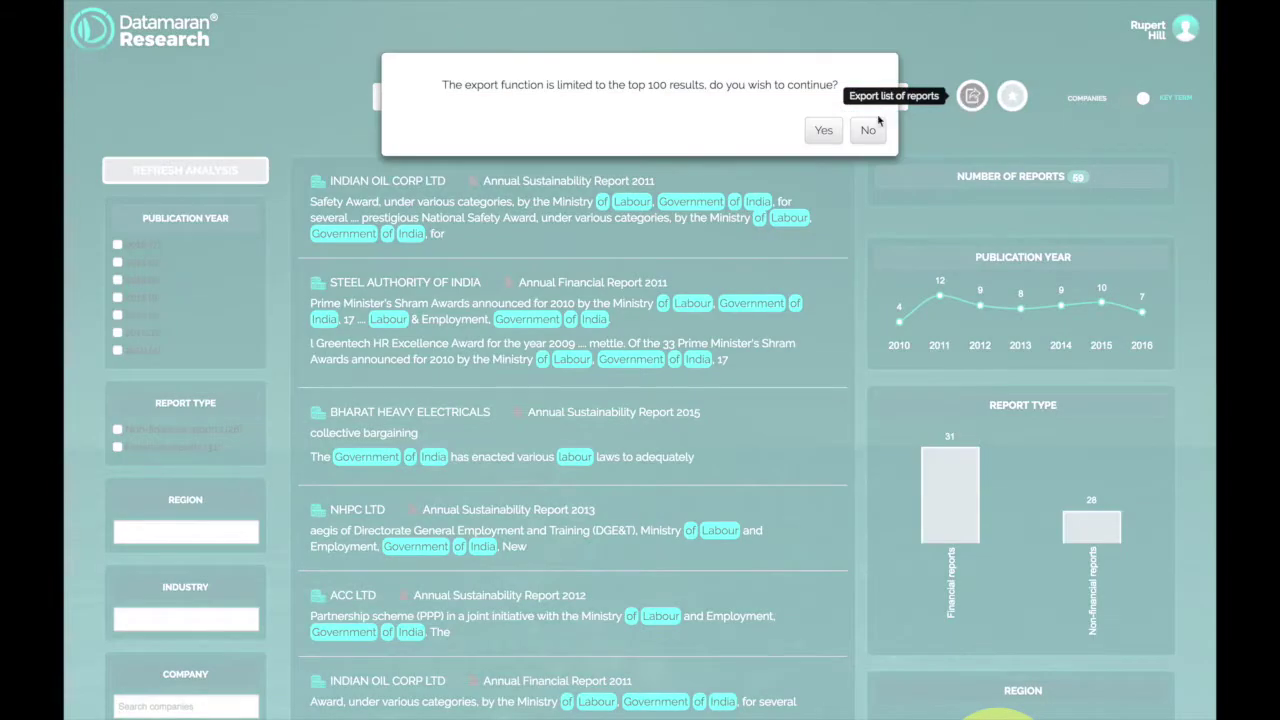
click(824, 130)
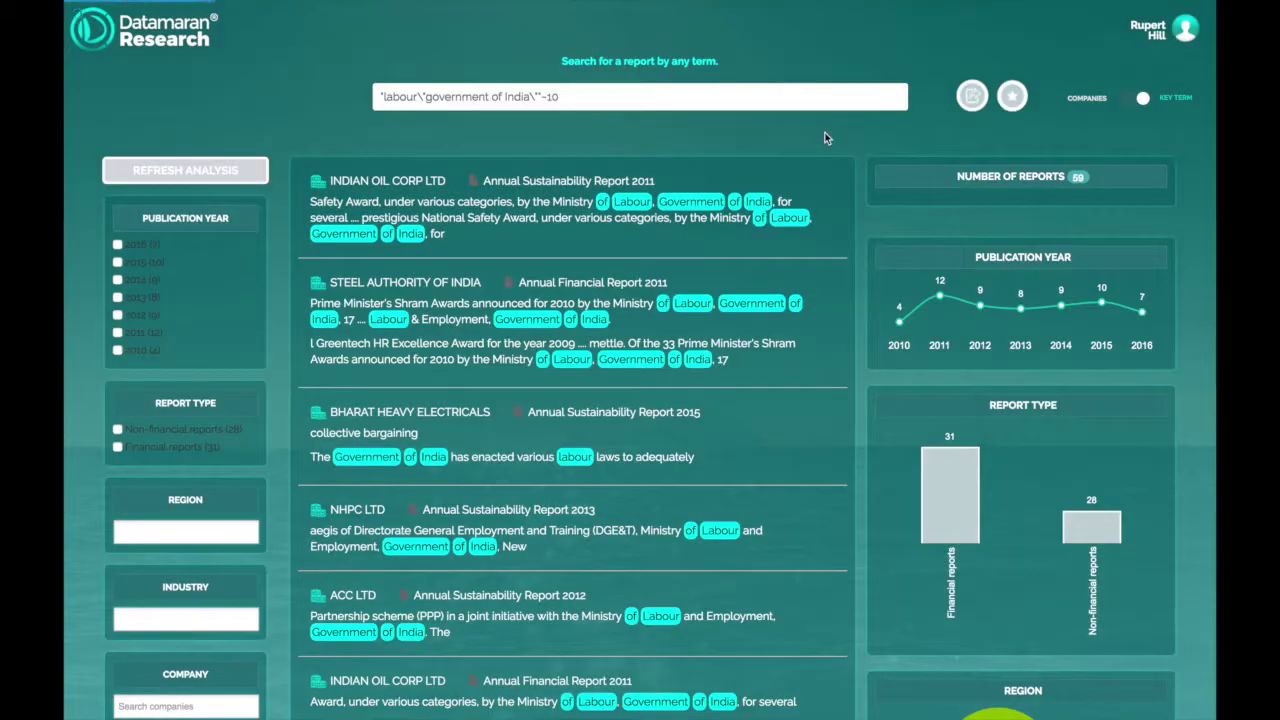